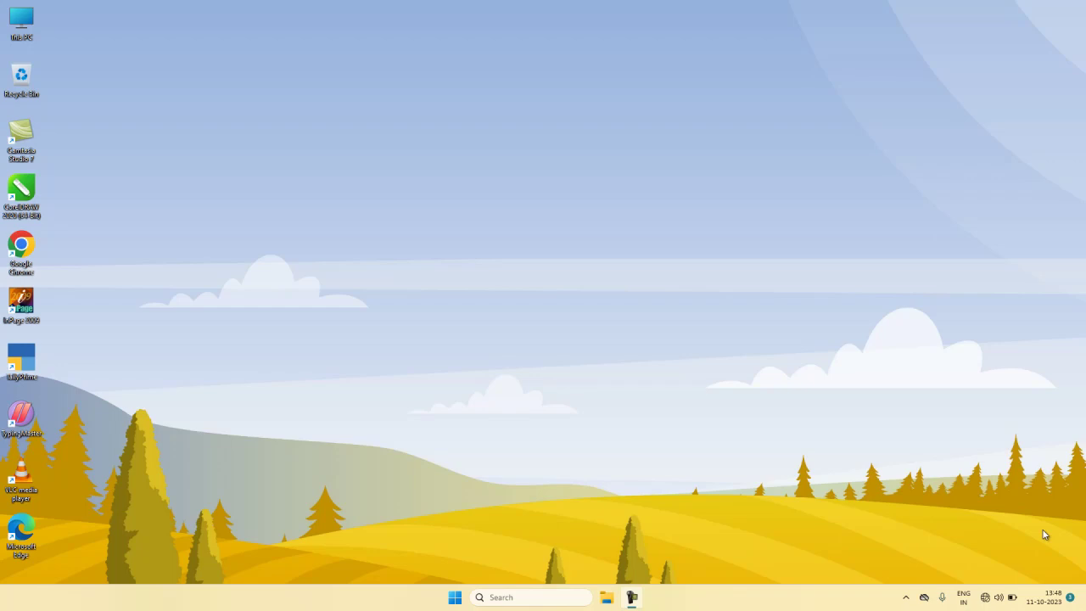
Start Word with a blank document and generate sample paragraphs using =rand()
key(super+r)
key(Return)
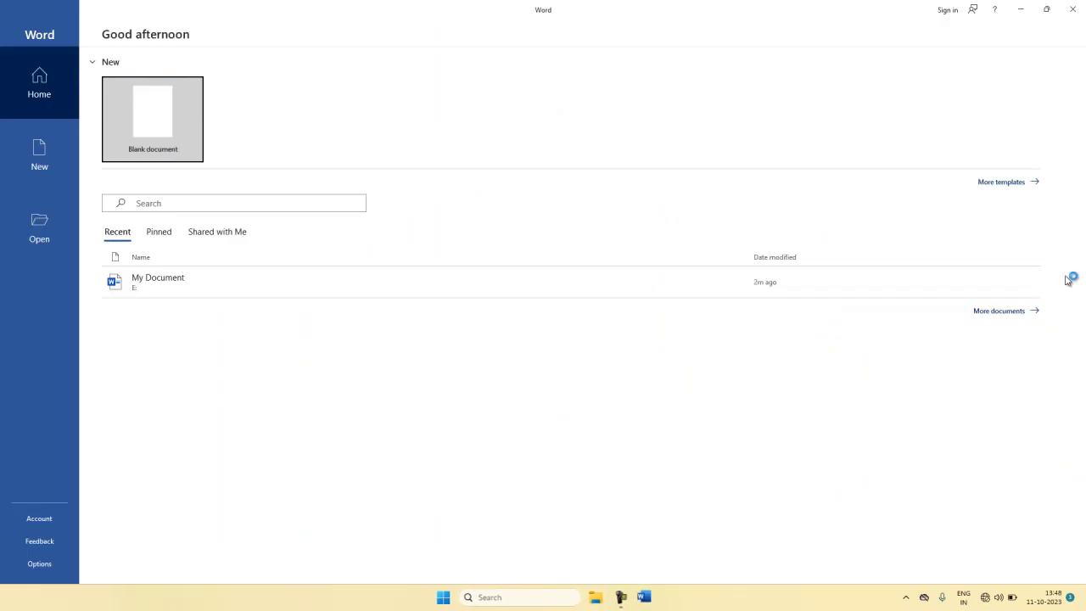
click(172, 145)
text(=rand()
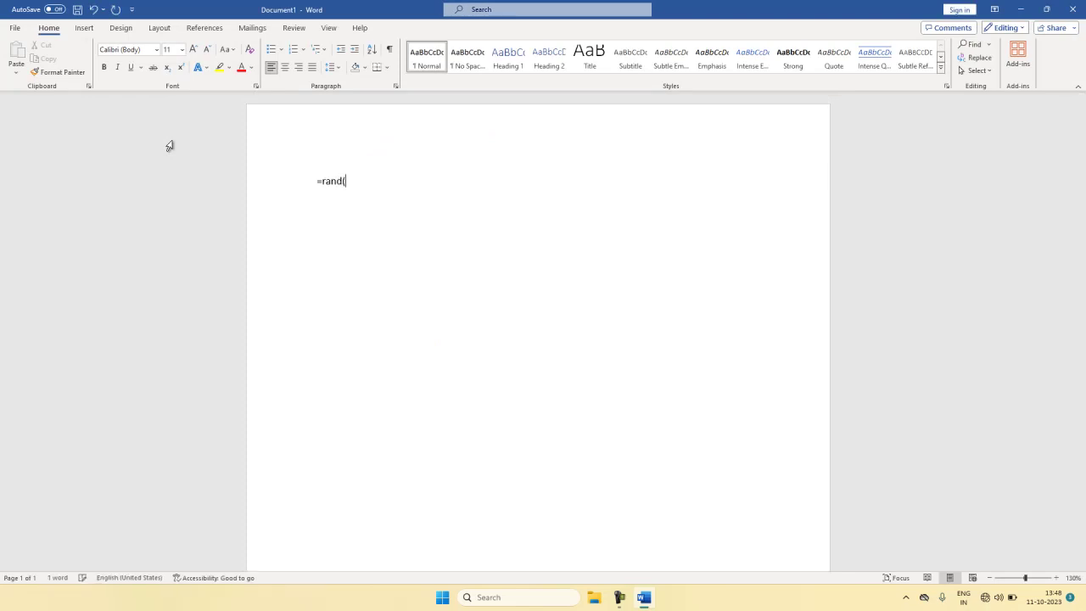
text())
key(Return)
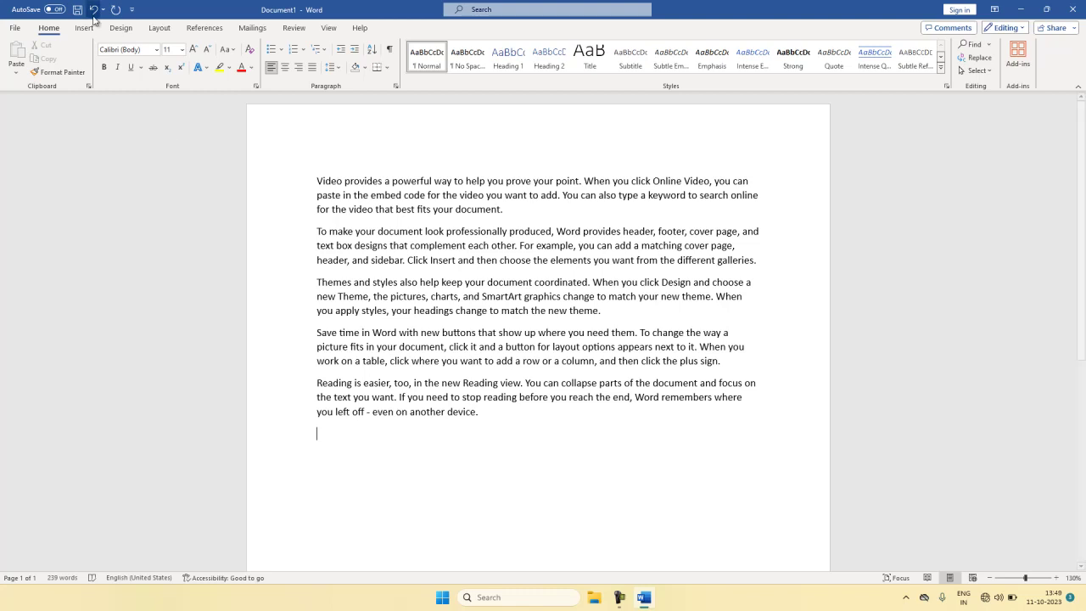
Check the print preview of the sample text and return to the document
click(12, 29)
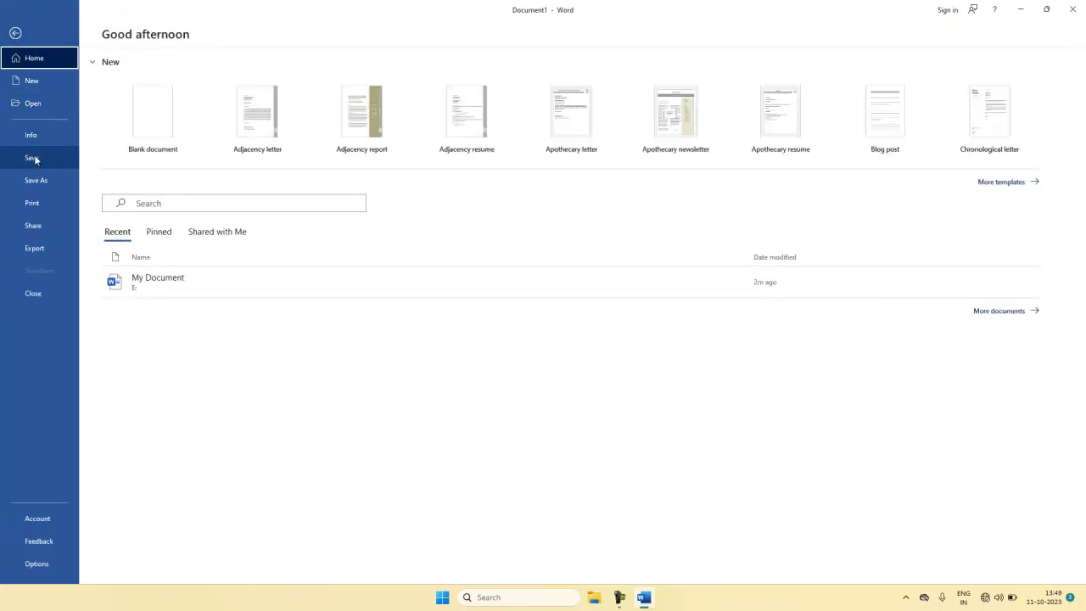
click(46, 203)
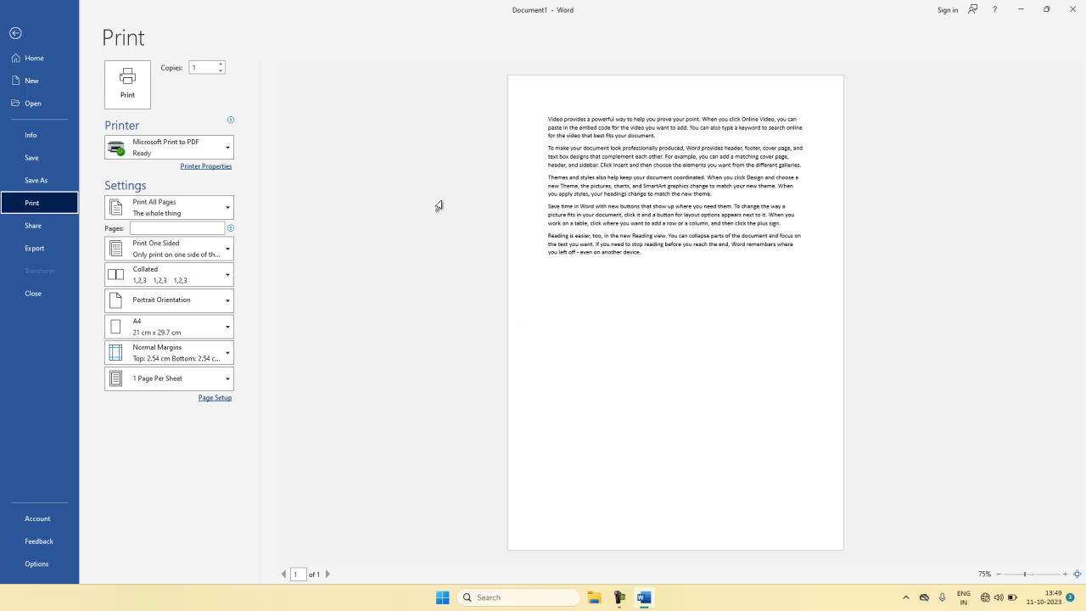
click(19, 33)
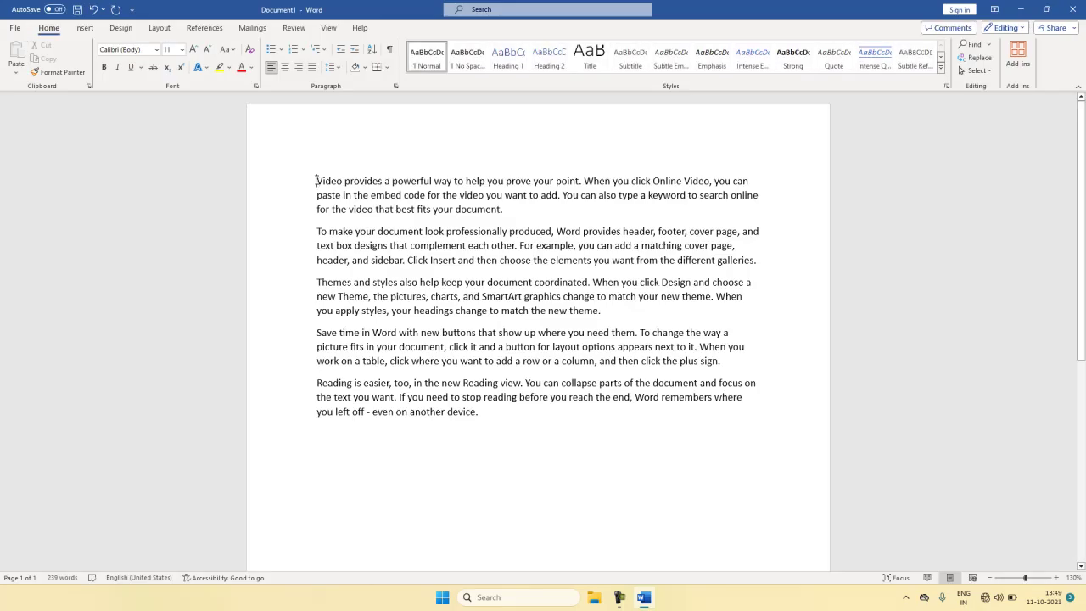
Add the line "Heading 1" above the first paragraph and apply the Title style to it
click(317, 176)
key(Return)
text(Heading )
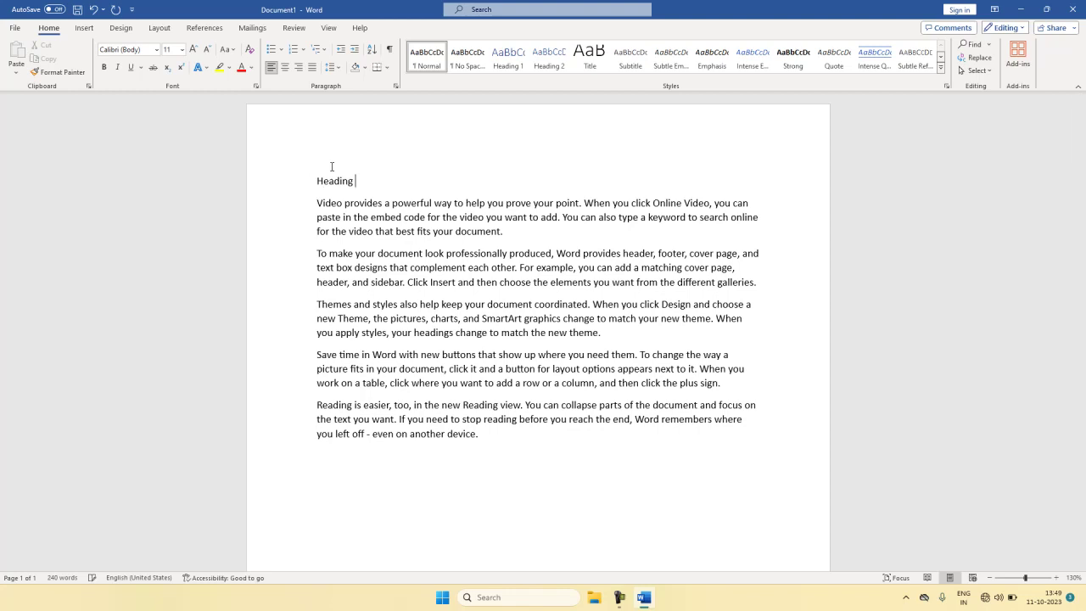
text(1)
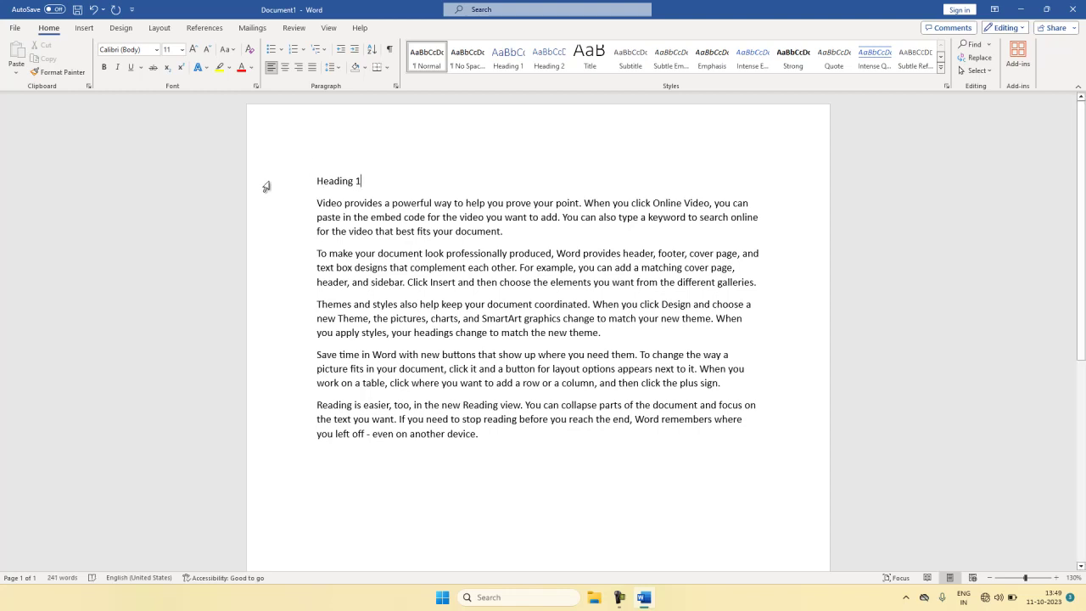
click(267, 185)
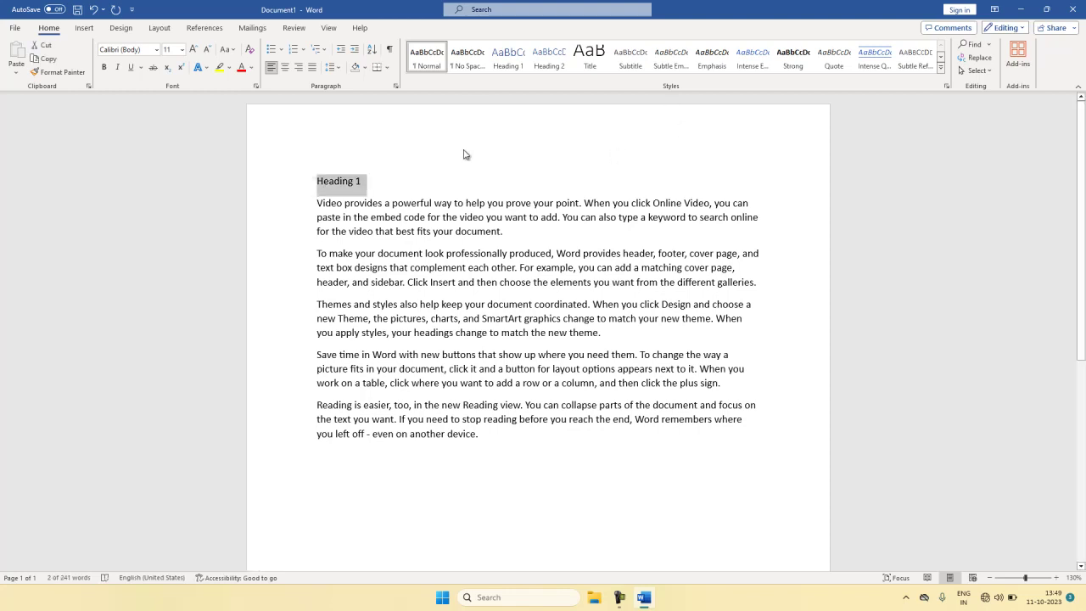
click(588, 60)
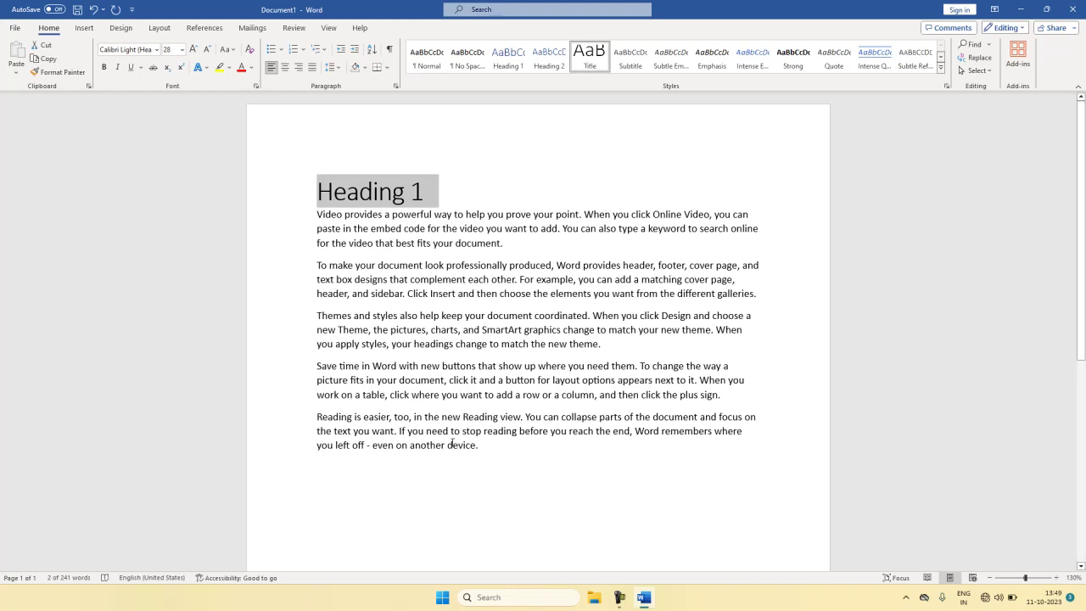
click(483, 445)
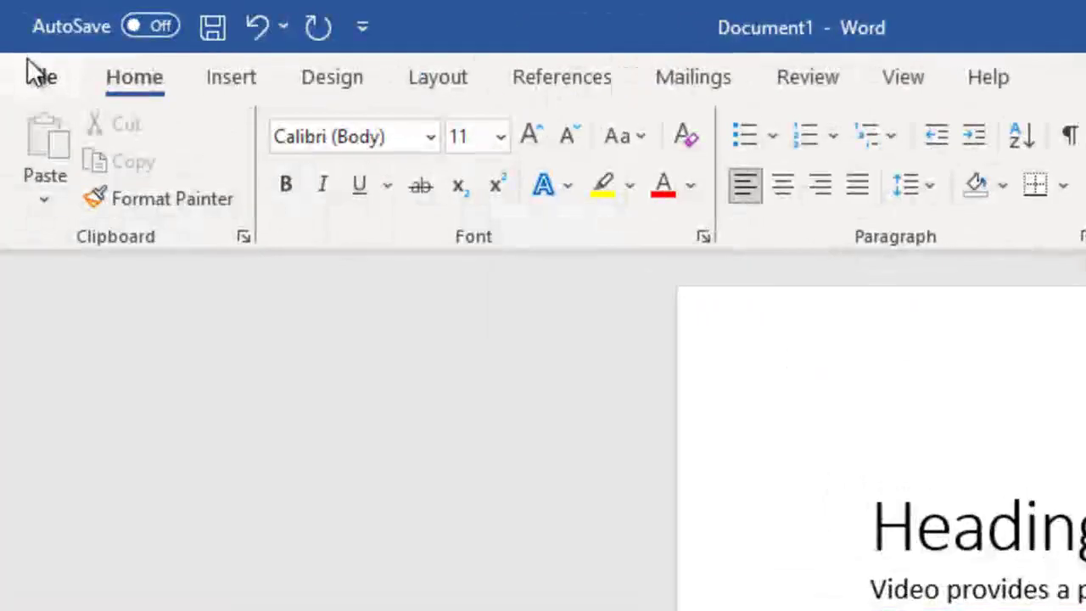
Examine the print preview with its printer, page range and orientation choices, and return to the document
click(17, 31)
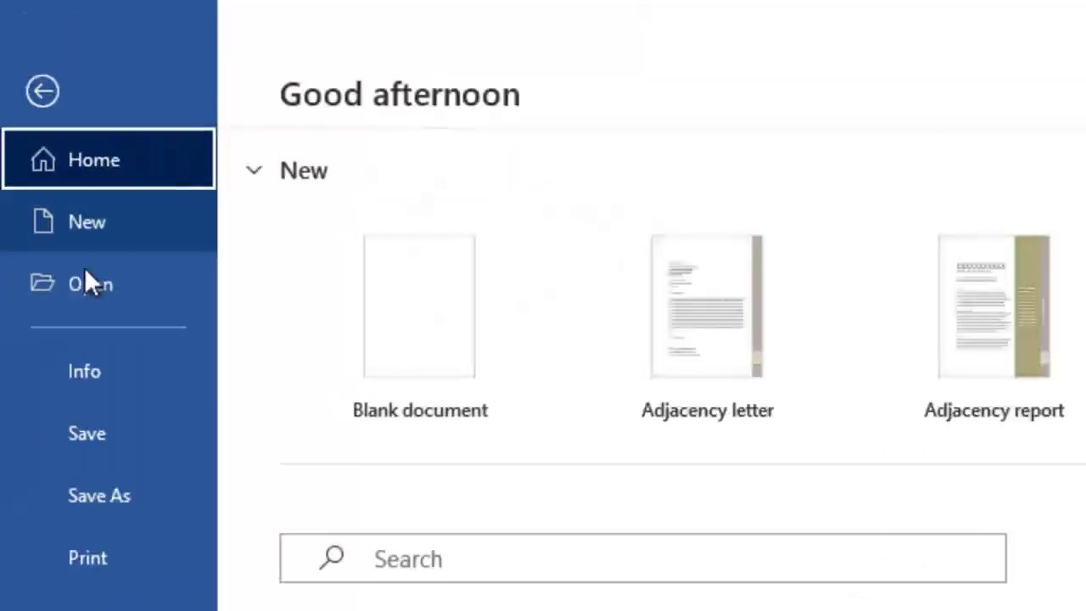
click(90, 555)
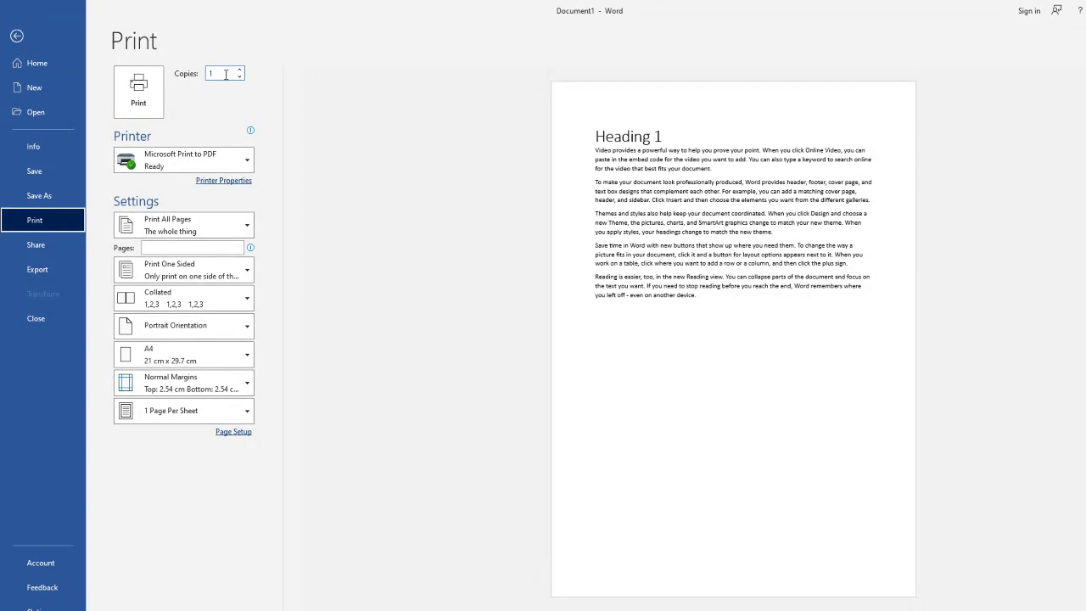
click(163, 168)
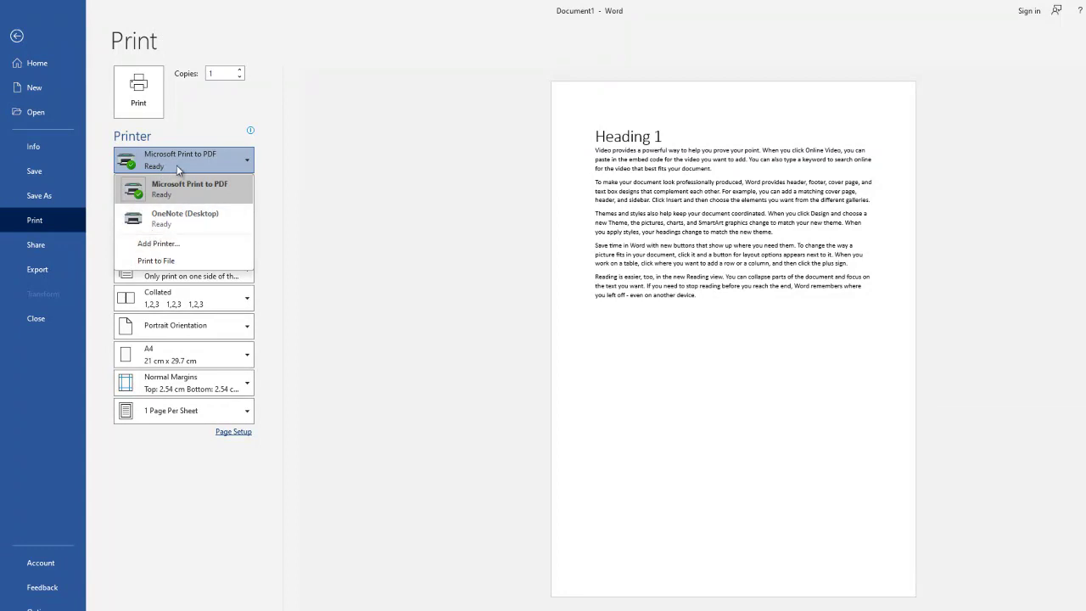
click(176, 164)
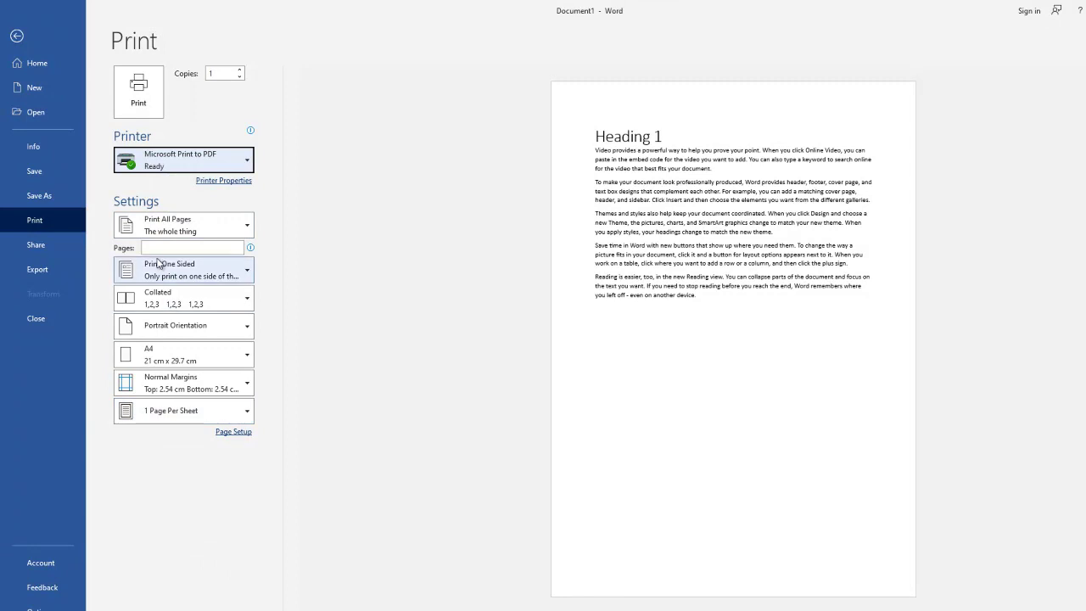
click(206, 232)
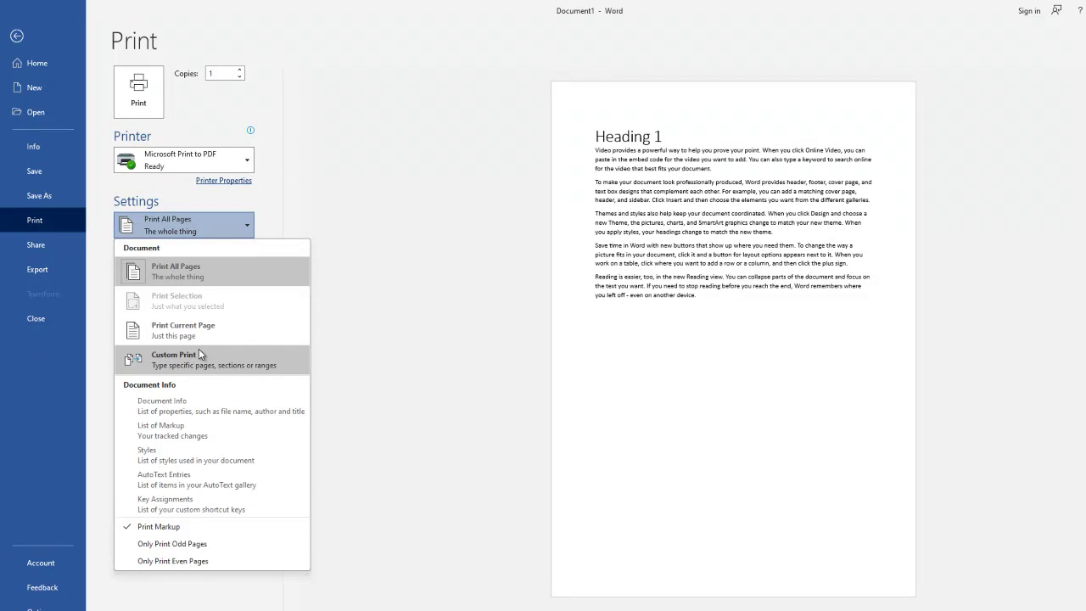
click(224, 217)
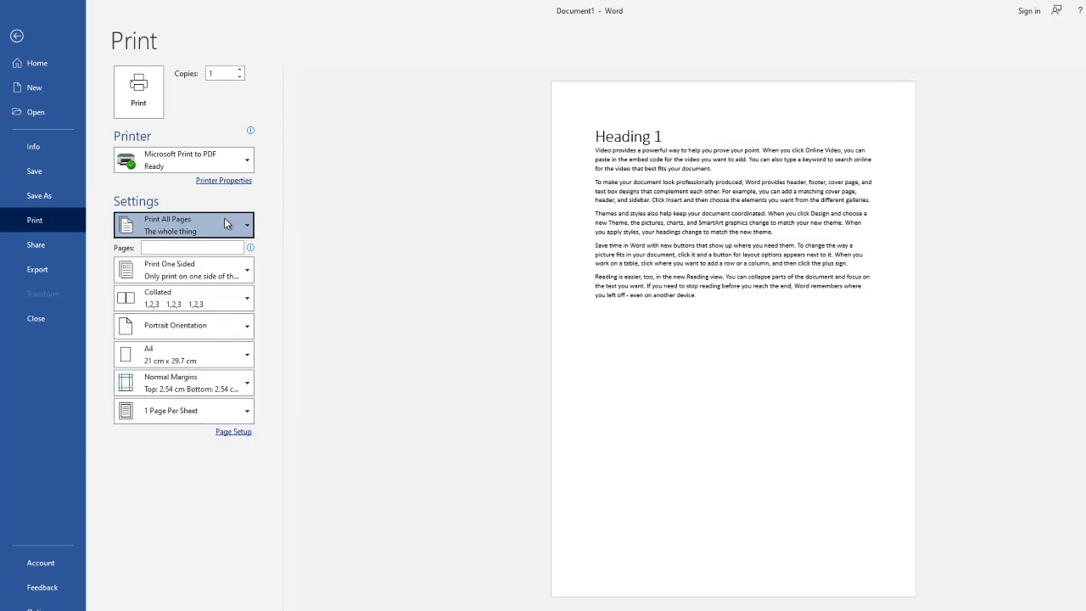
click(158, 249)
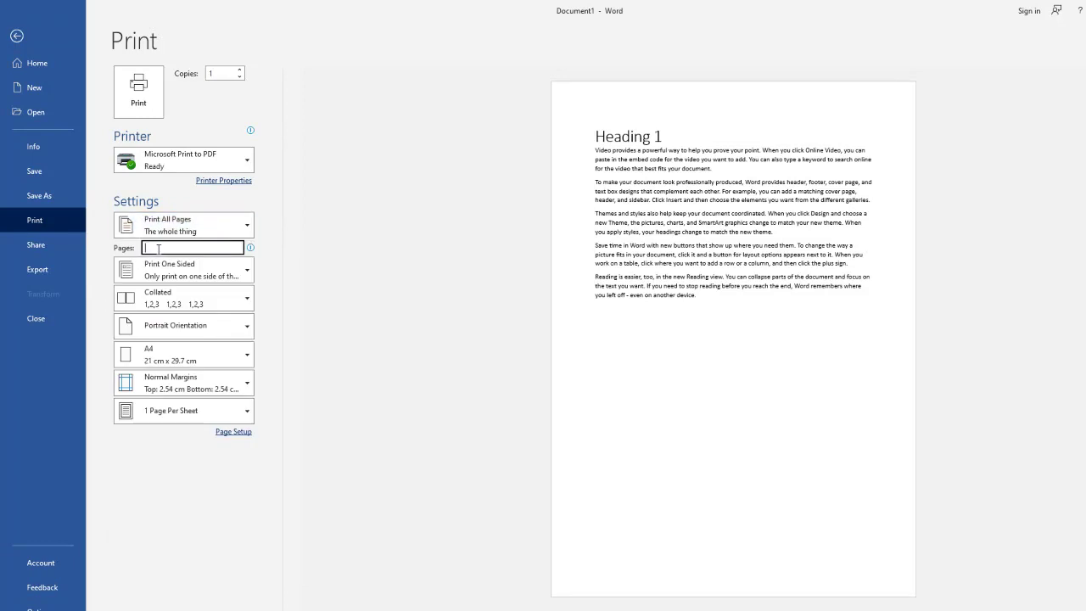
click(285, 218)
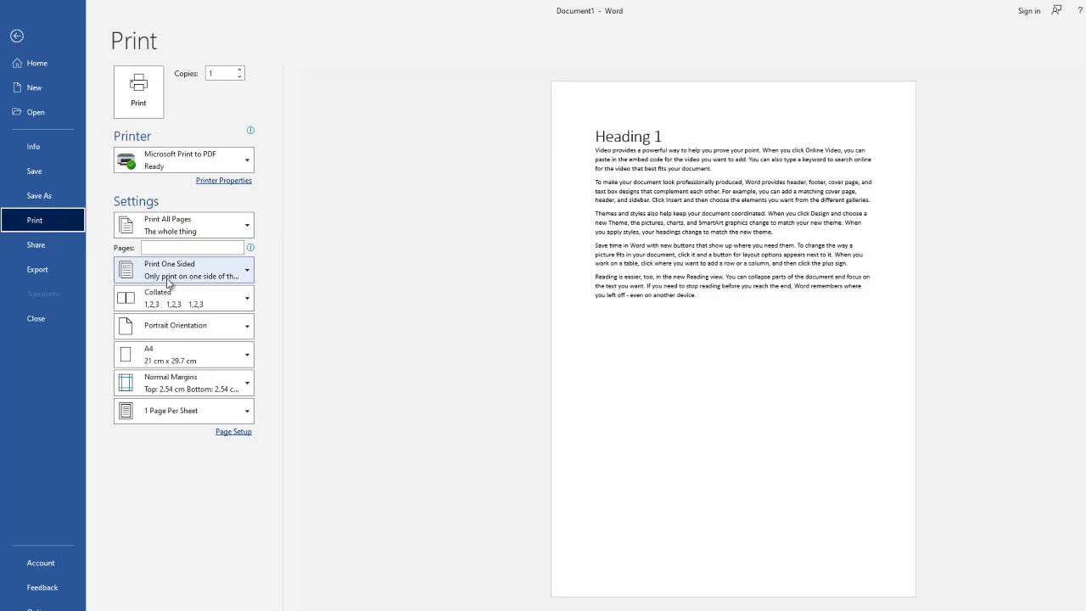
click(192, 333)
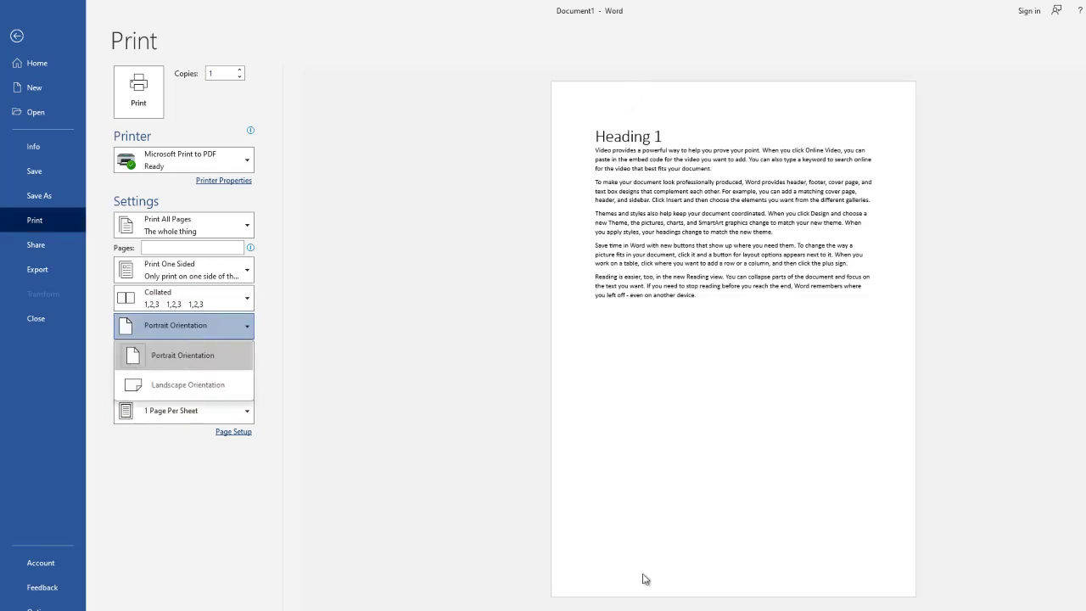
click(298, 334)
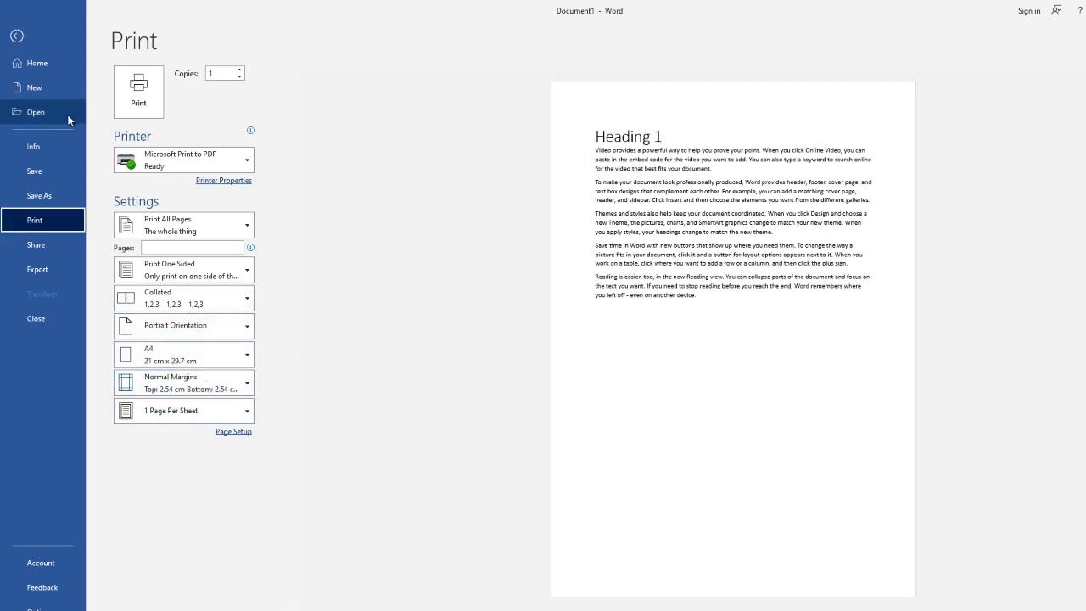
click(18, 37)
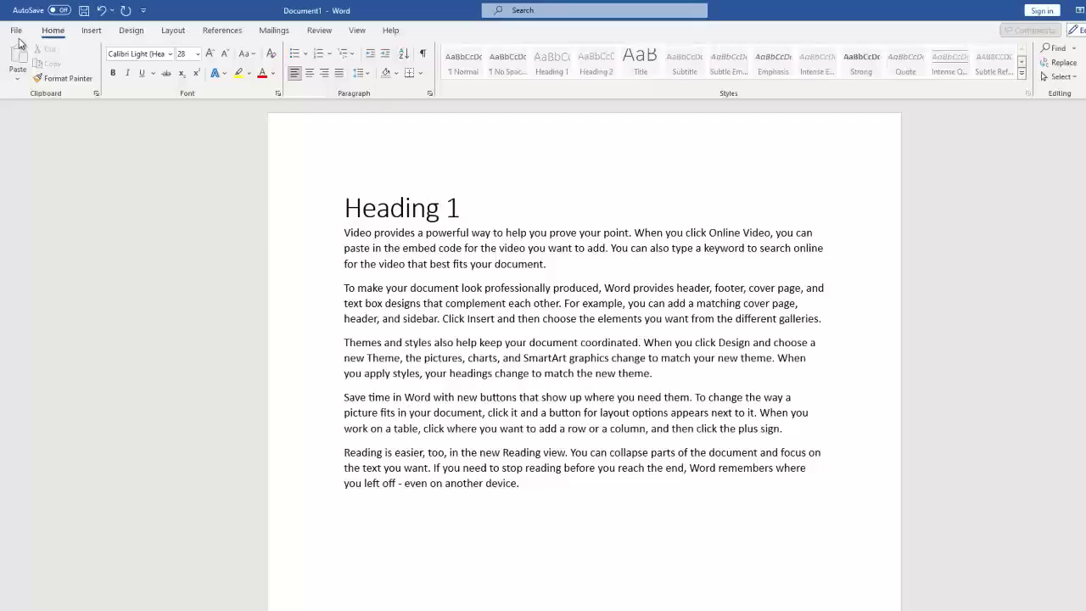
Show the page layout options and check the document's print preview again
click(172, 36)
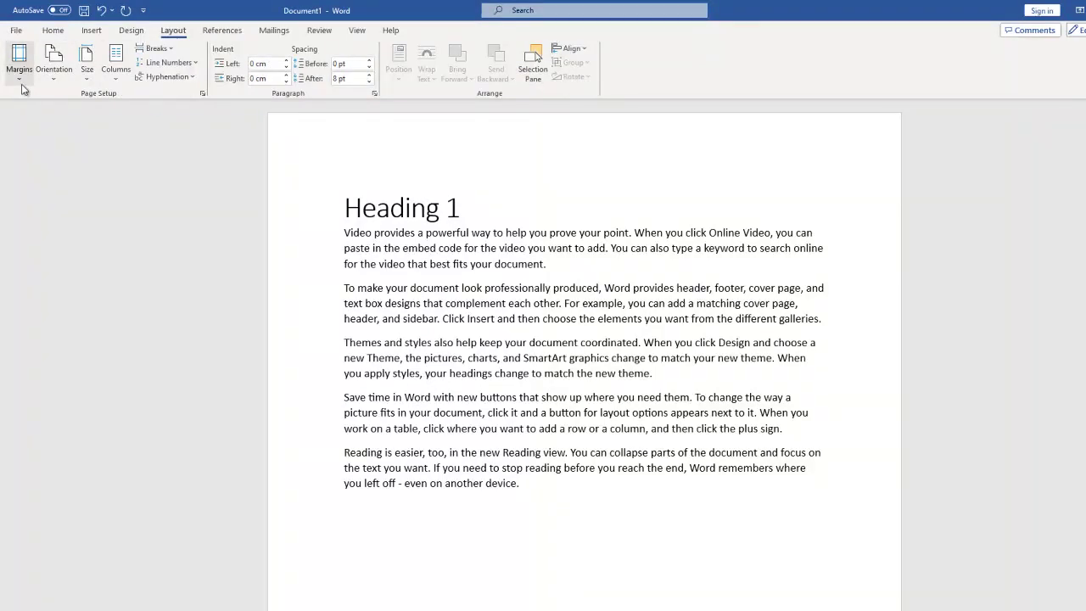
click(16, 29)
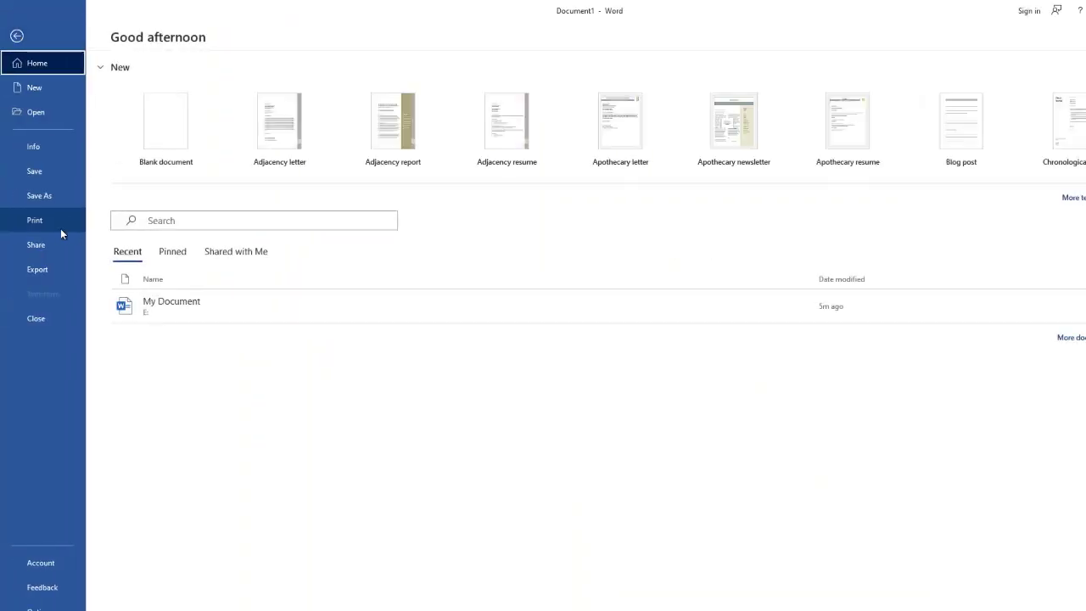
click(60, 225)
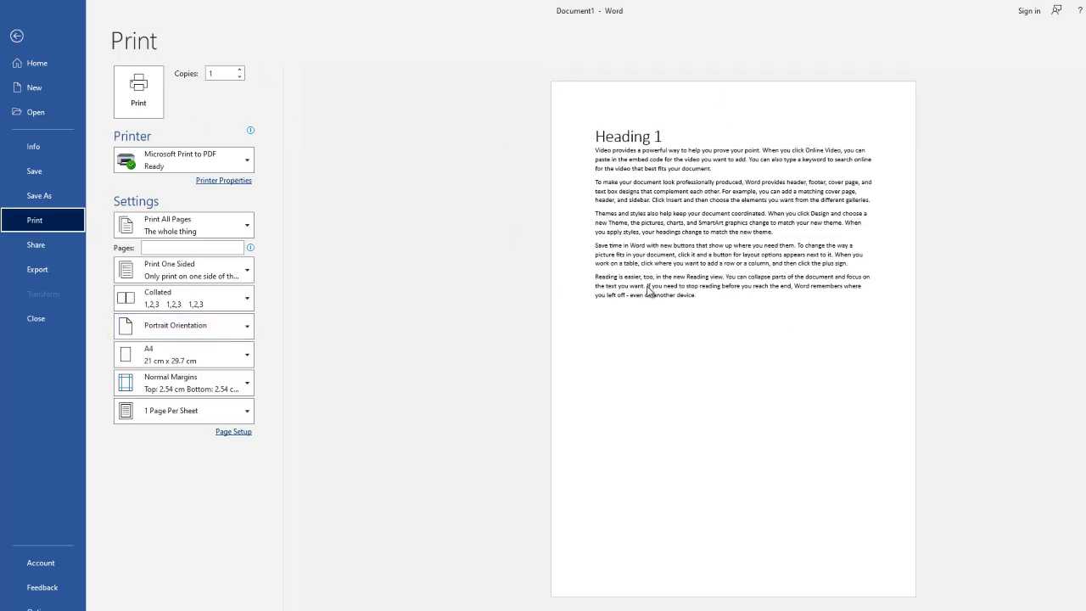
click(30, 38)
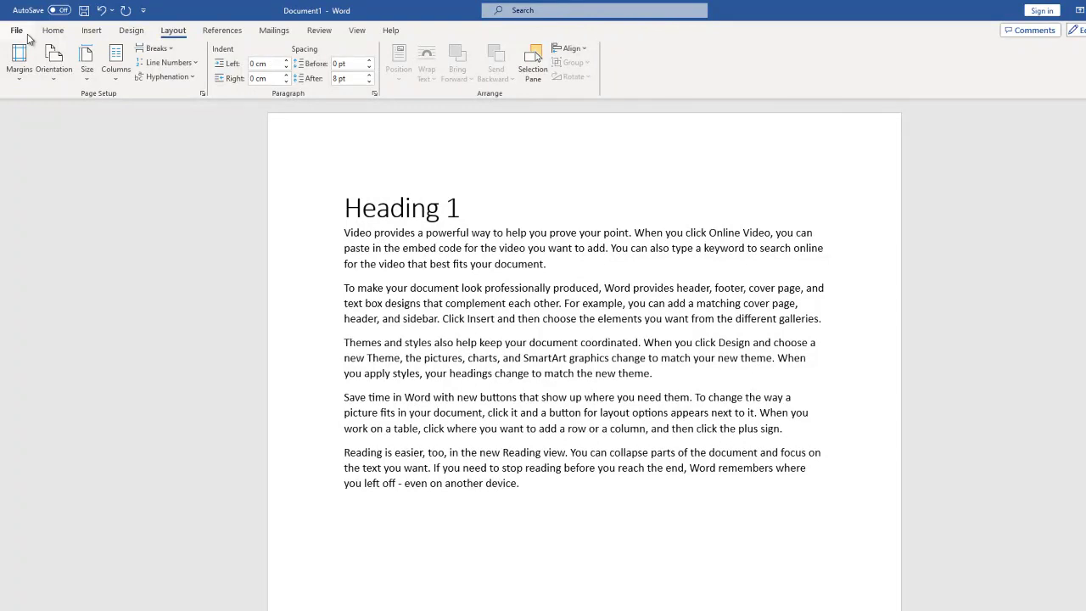
Save the document as "My New Document" in Word Document format on the E: drive
click(28, 38)
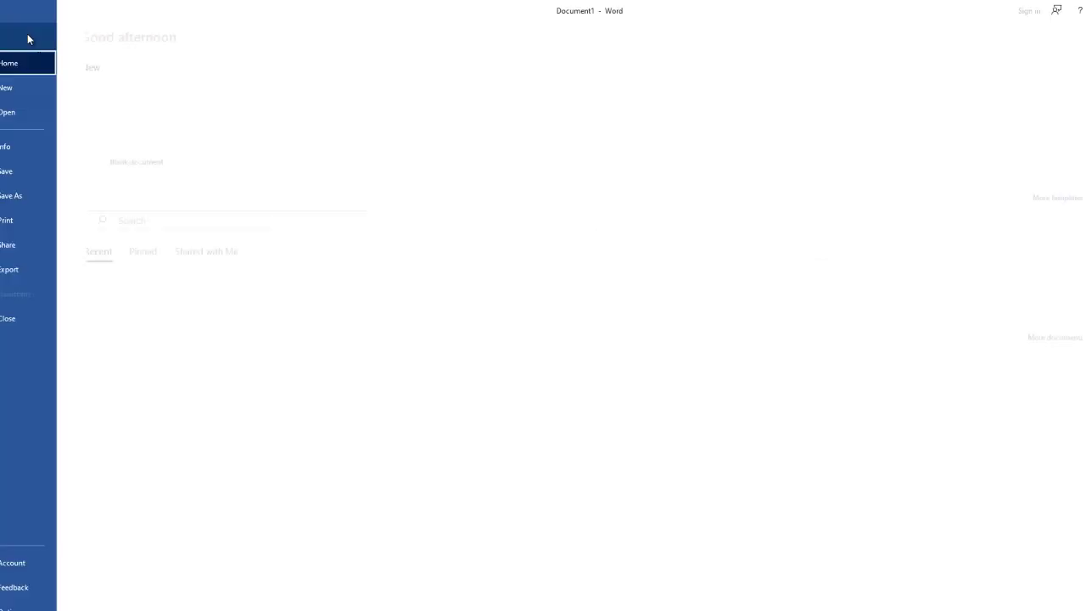
click(39, 175)
click(140, 171)
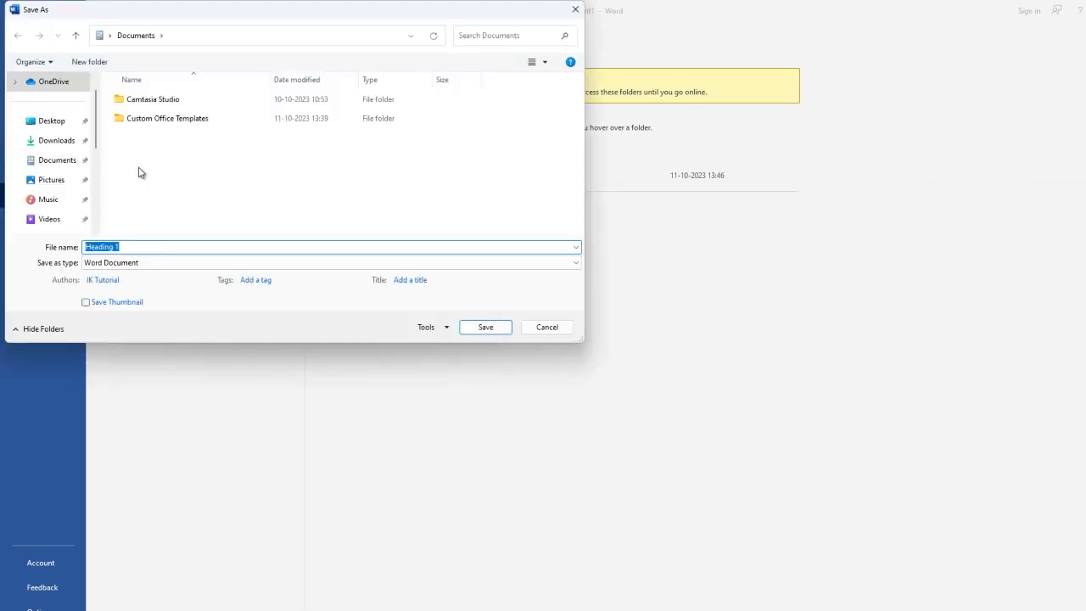
scroll(59, 195, down, 5)
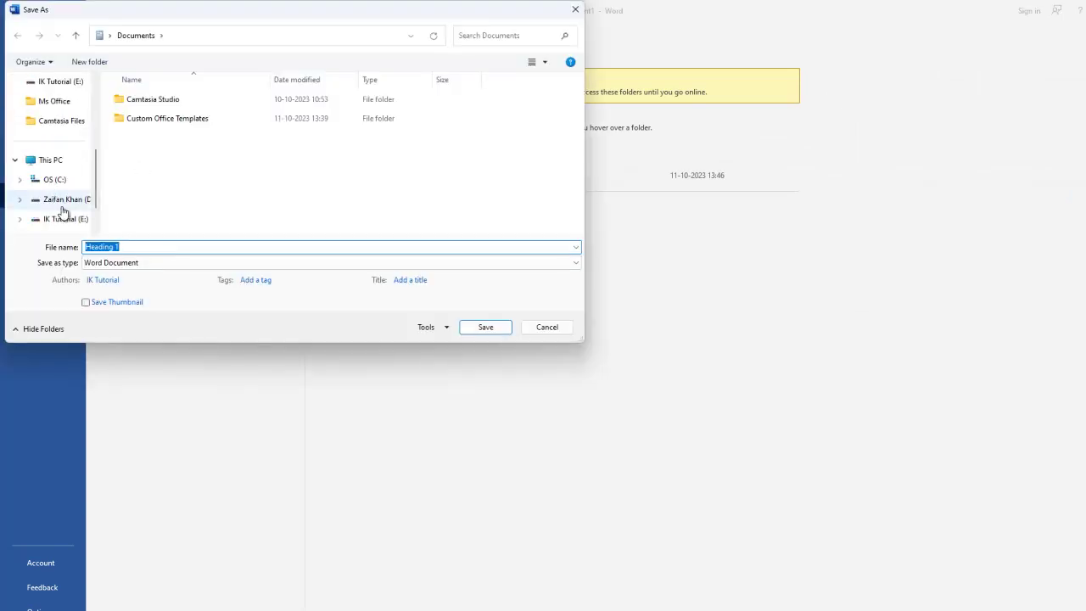
click(61, 220)
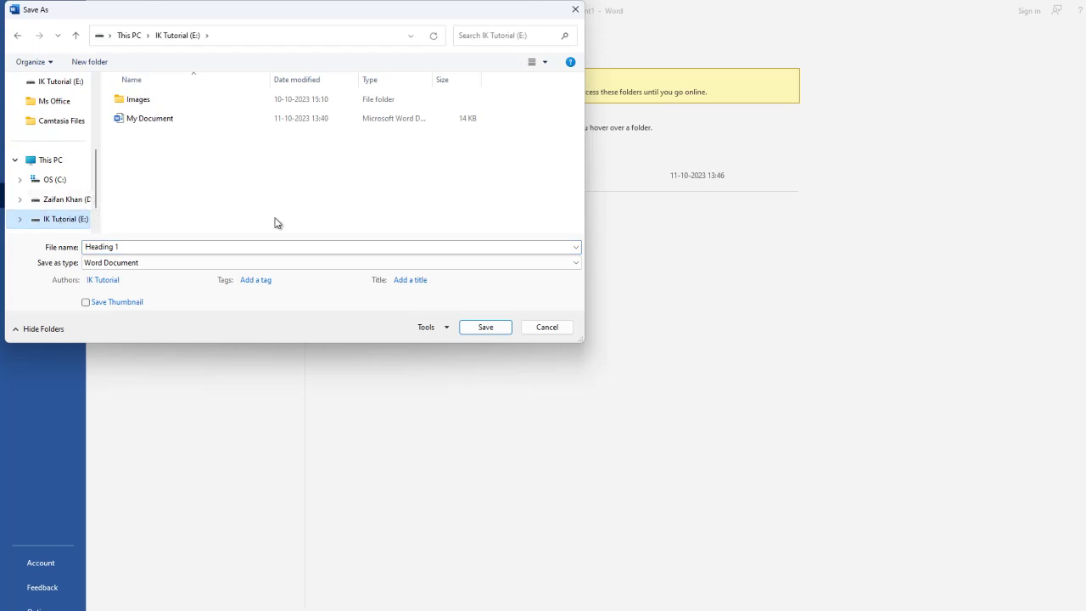
click(151, 245)
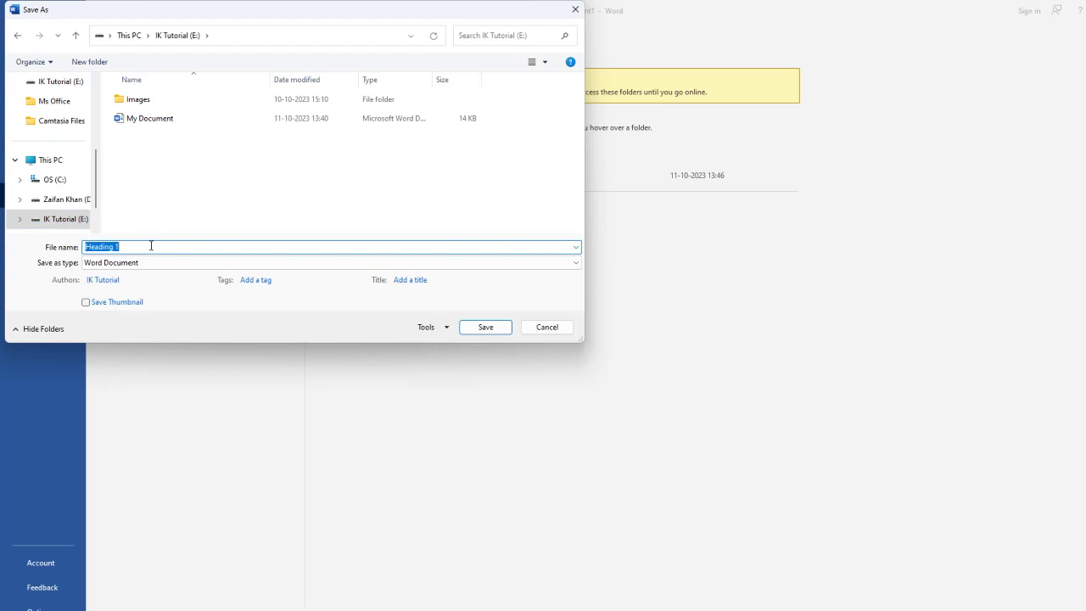
text(My )
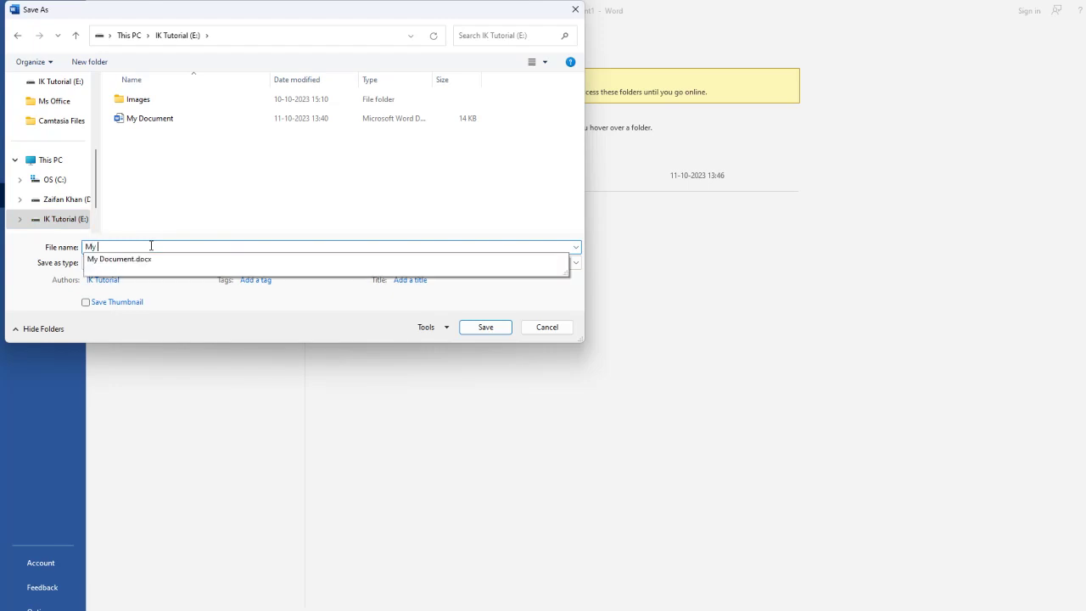
text(New Do)
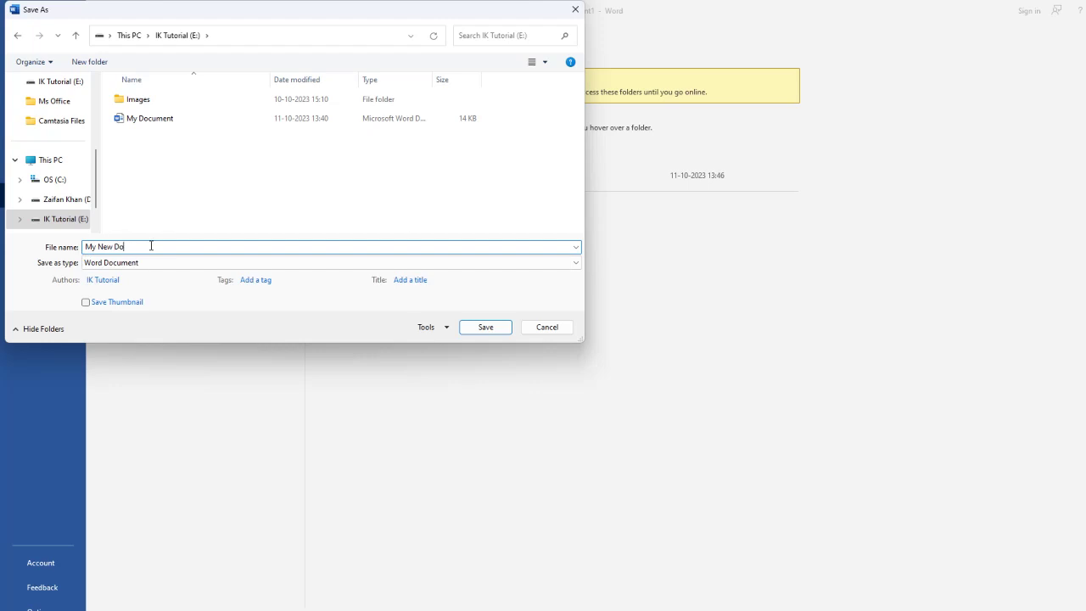
text(cument)
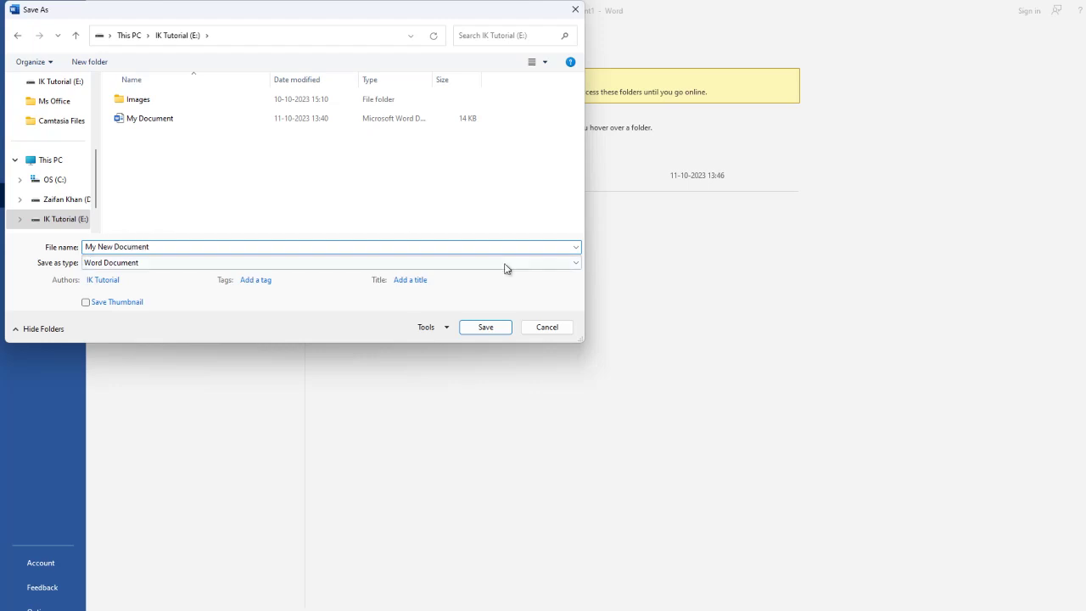
click(481, 330)
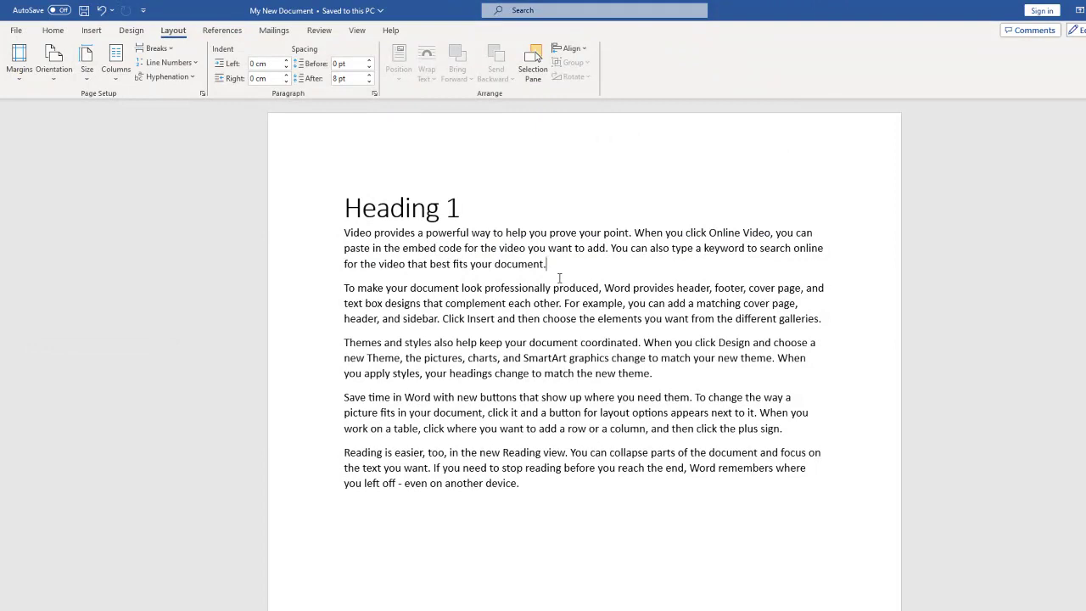
Close the saved document and exit Word
click(16, 30)
click(38, 316)
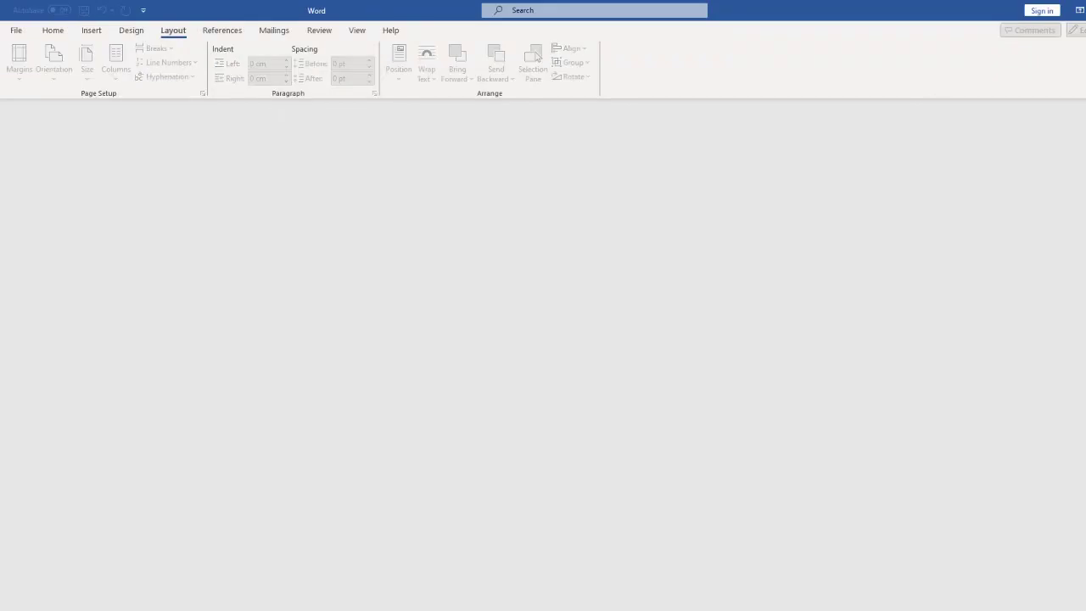
key(alt+F4)
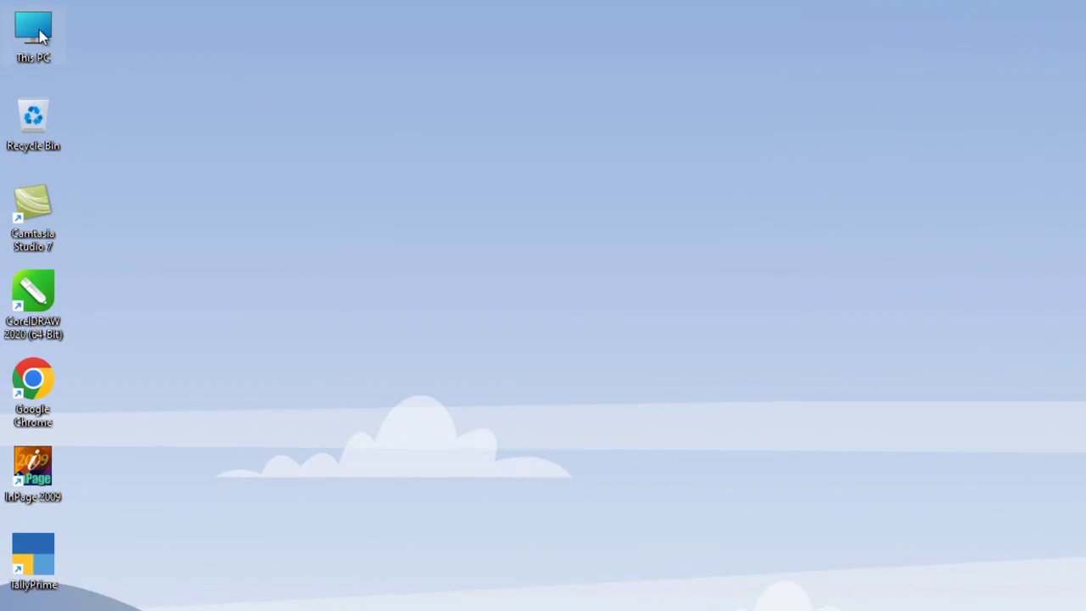
Switch to File Explorer, locate "My New Document" on the IK Tutorial (E:) drive and reopen it in Word
double_click(40, 36)
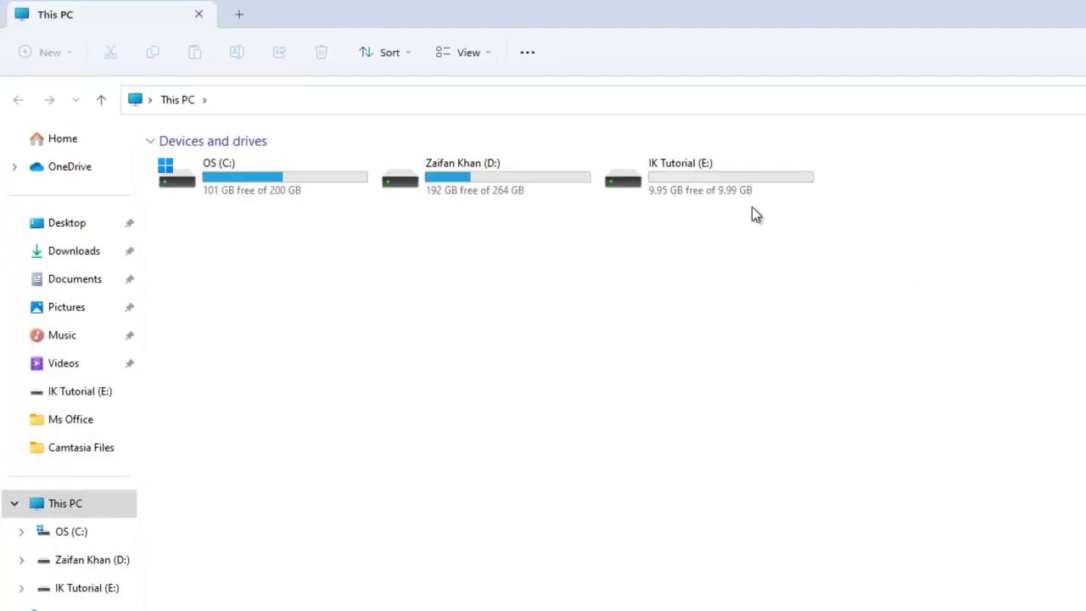
double_click(681, 171)
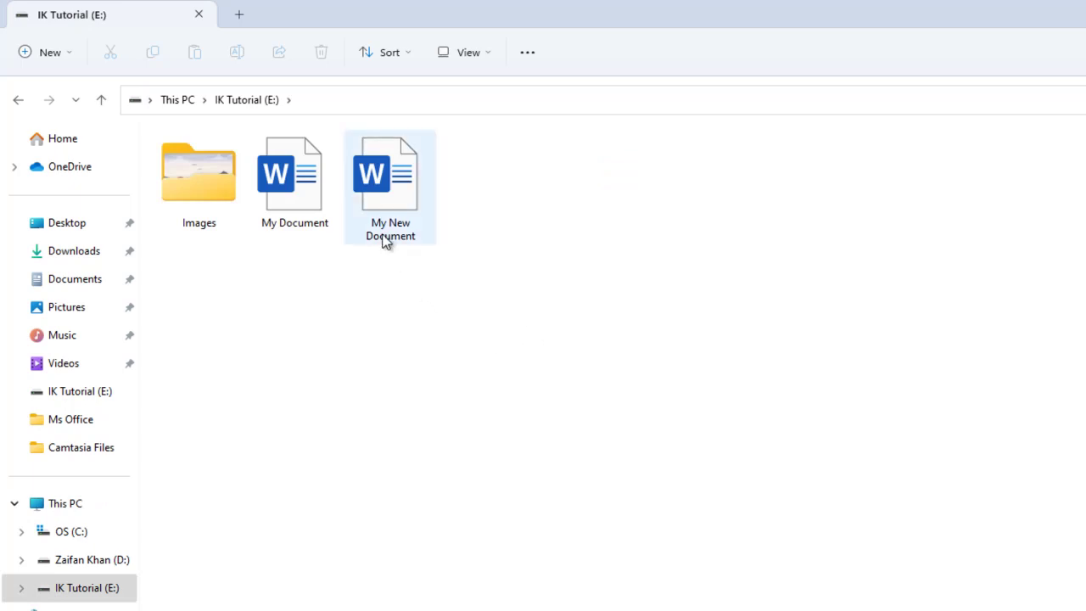
mouse_move(379, 189)
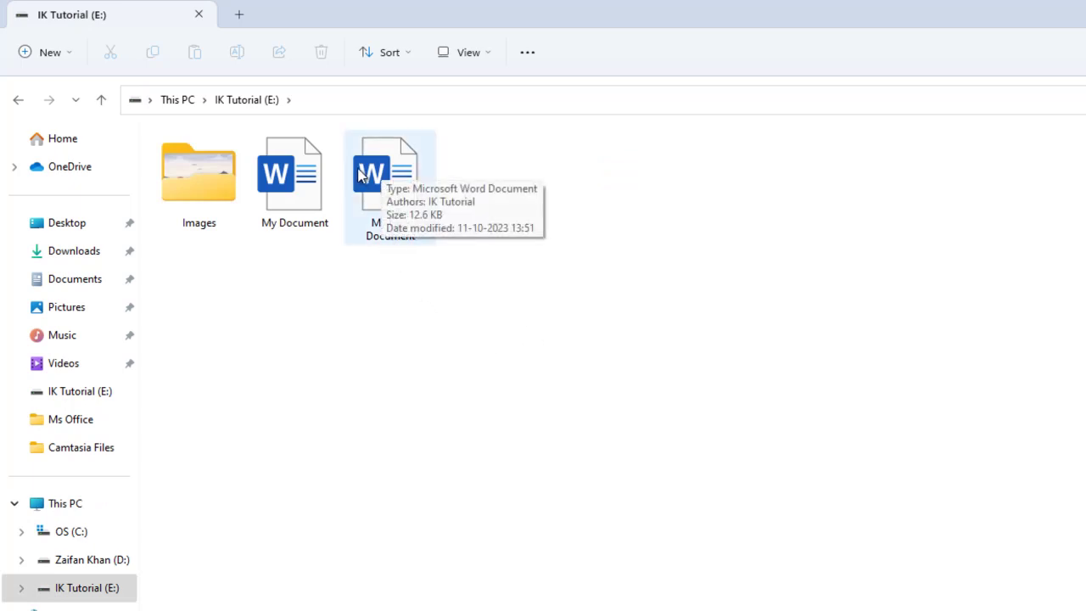
click(379, 197)
mouse_move(379, 197)
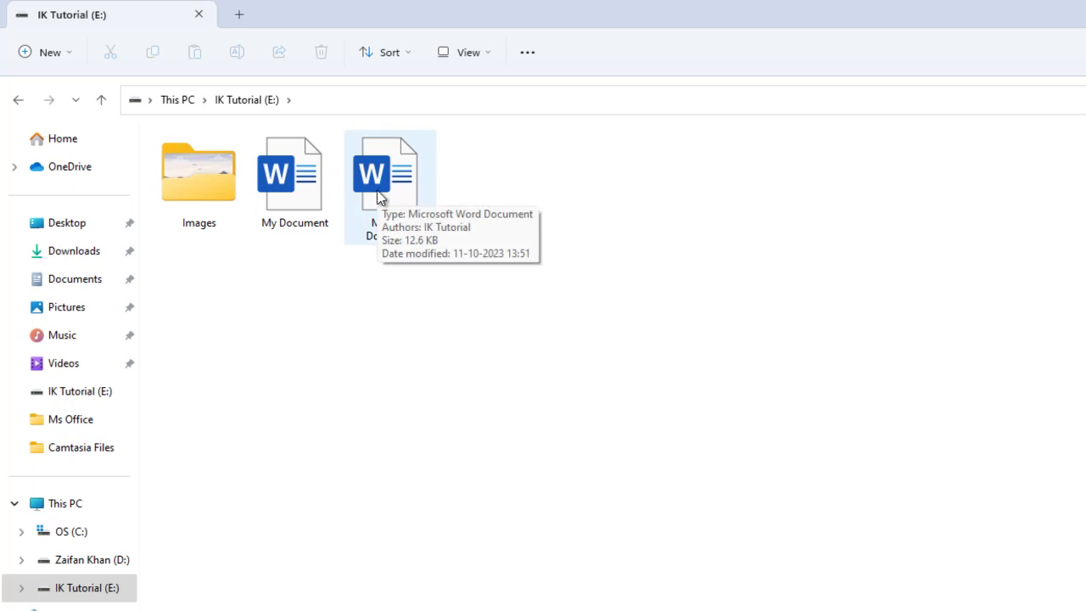
click(608, 343)
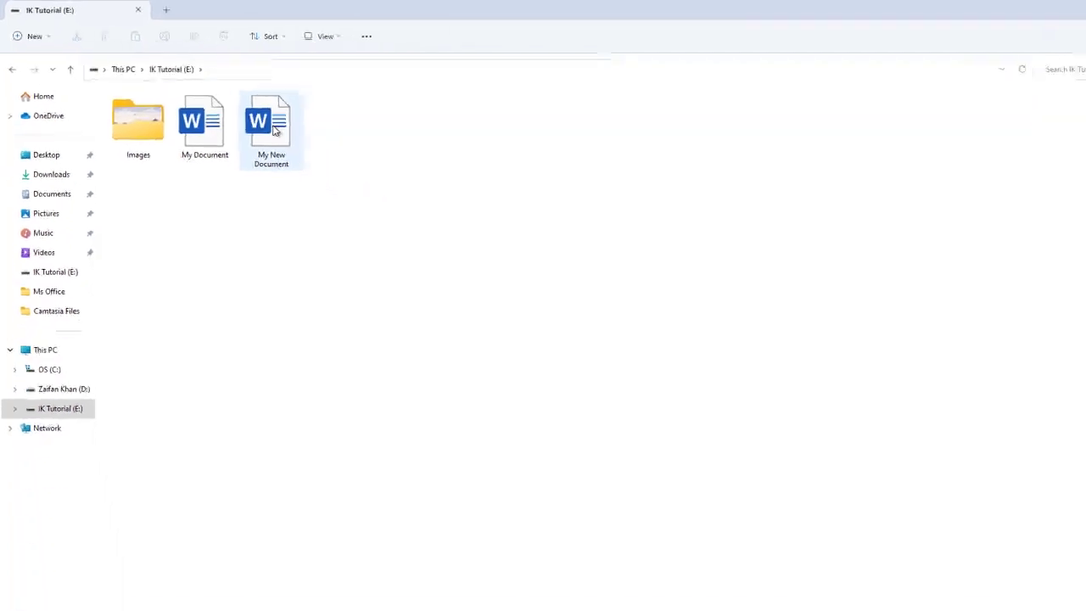
double_click(252, 121)
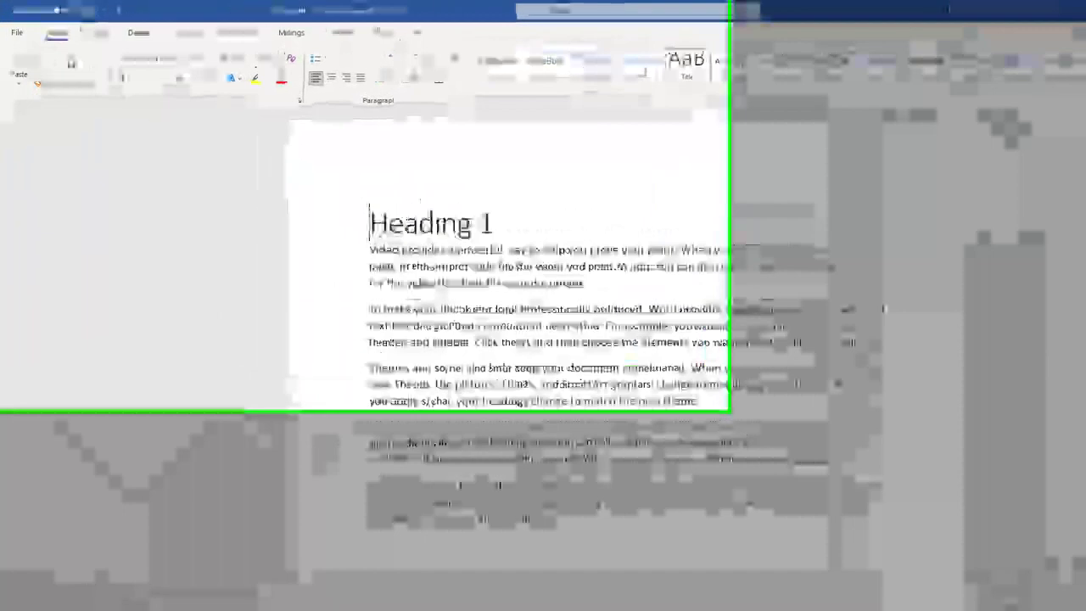
Export the document as a PDF named "My New Document" to the IK Tutorial (E:) drive
click(17, 28)
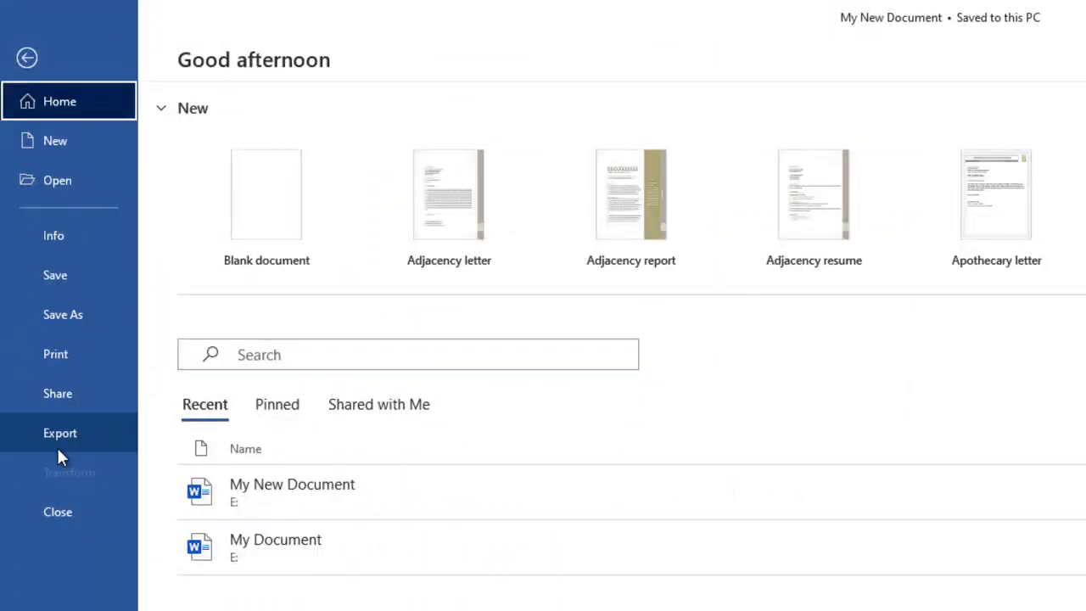
click(59, 454)
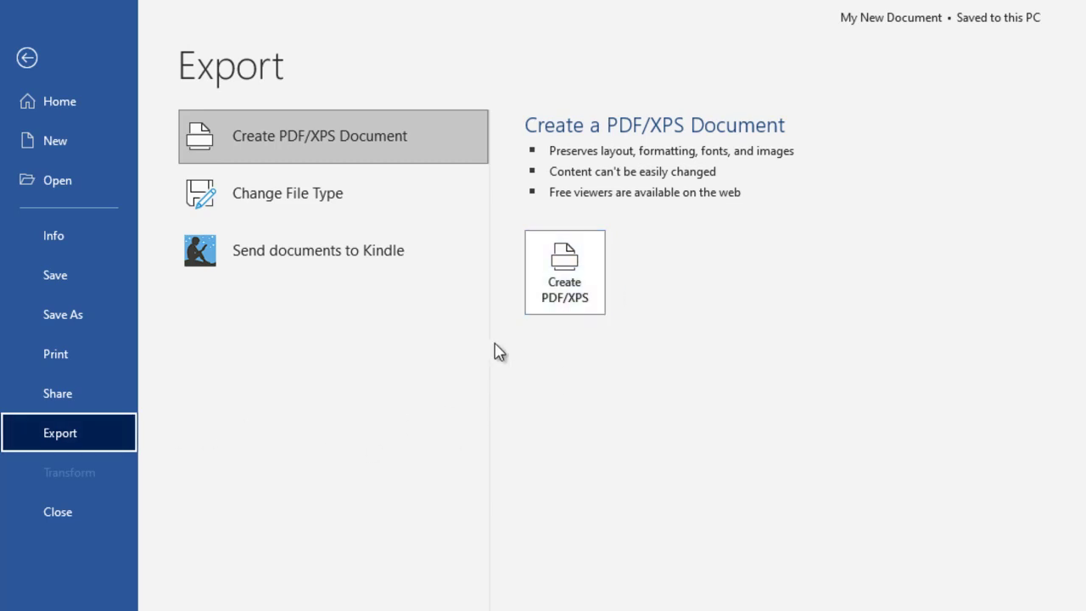
click(580, 273)
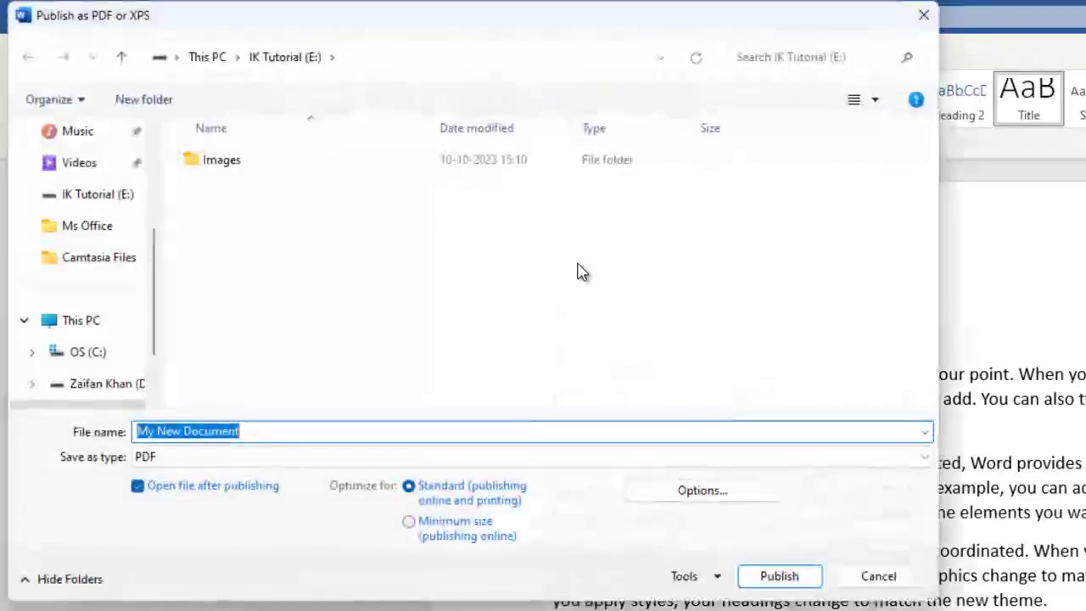
drag(405, 24, 600, 132)
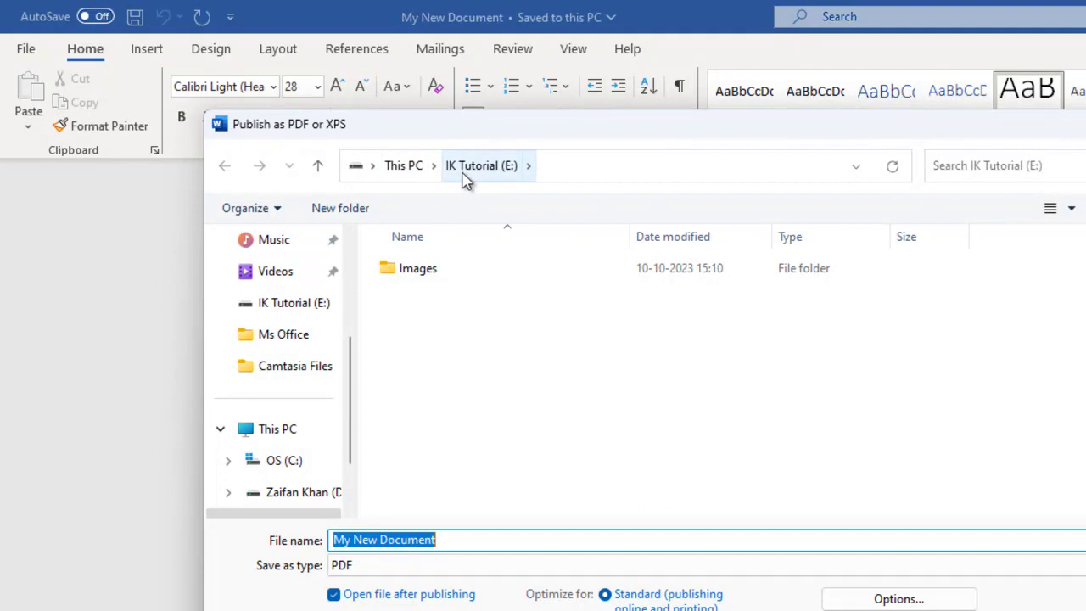
click(446, 541)
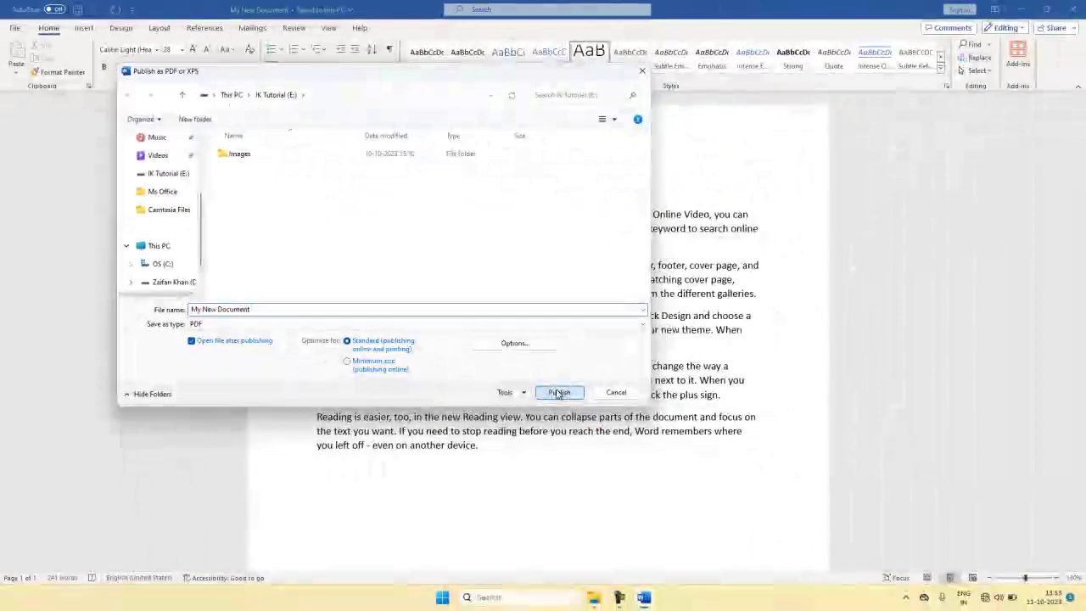
click(563, 390)
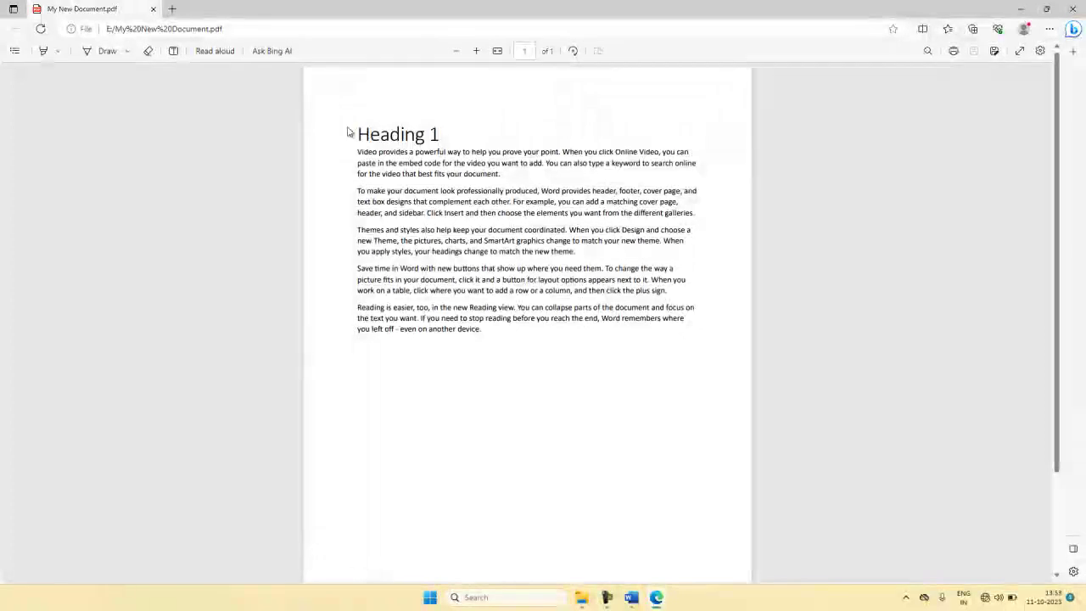
Check the published PDF by selecting text from the heading into the fourth paragraph, clear the selection and close the PDF
drag(356, 132, 510, 271)
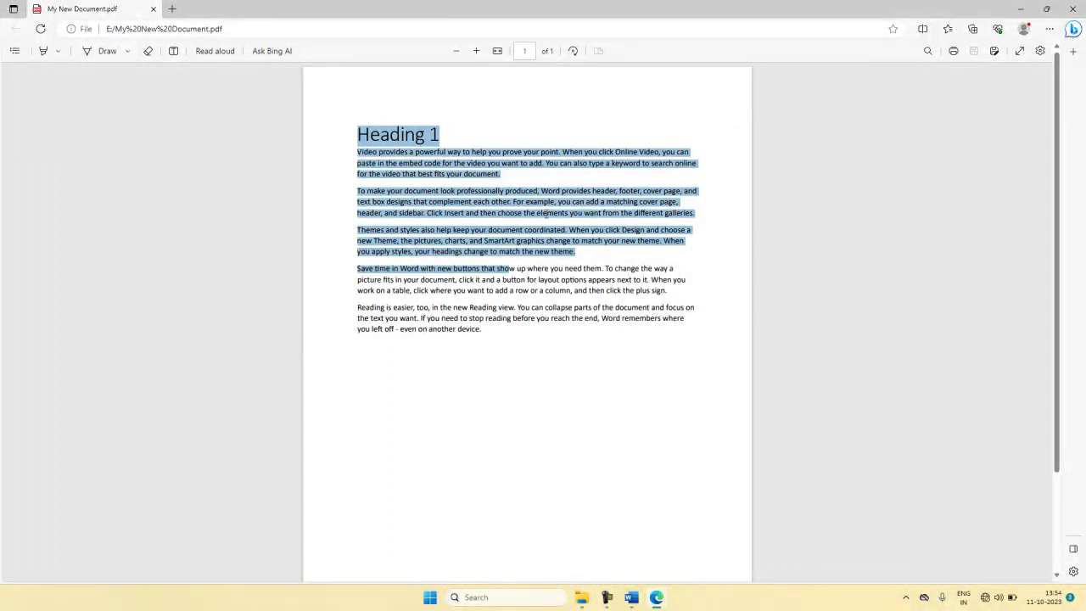
click(545, 215)
click(1079, 7)
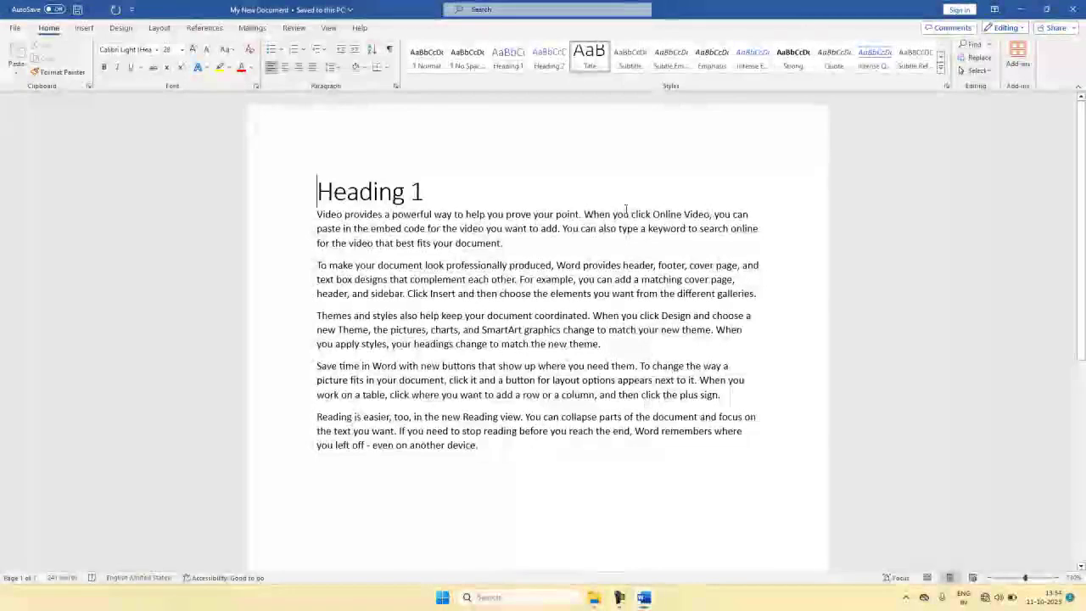